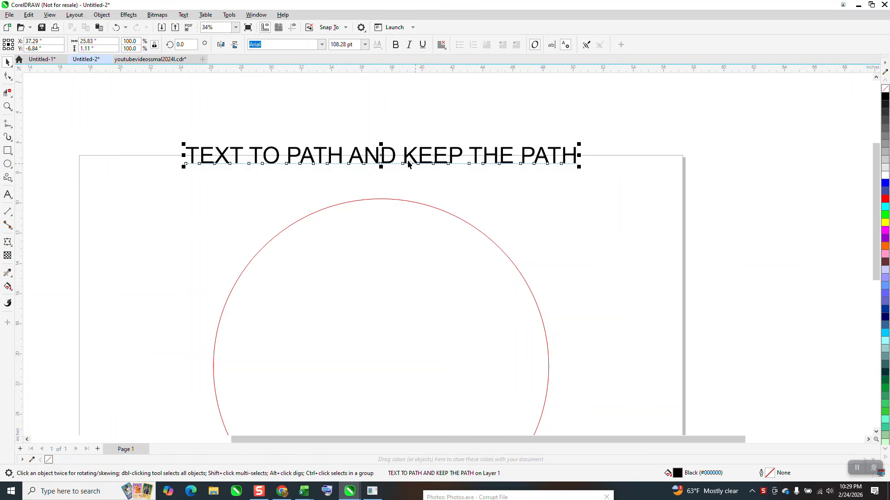
Step: Move the text line above the page and fit it to the path of the red circle
left_click_drag(382, 160, 384, 135)
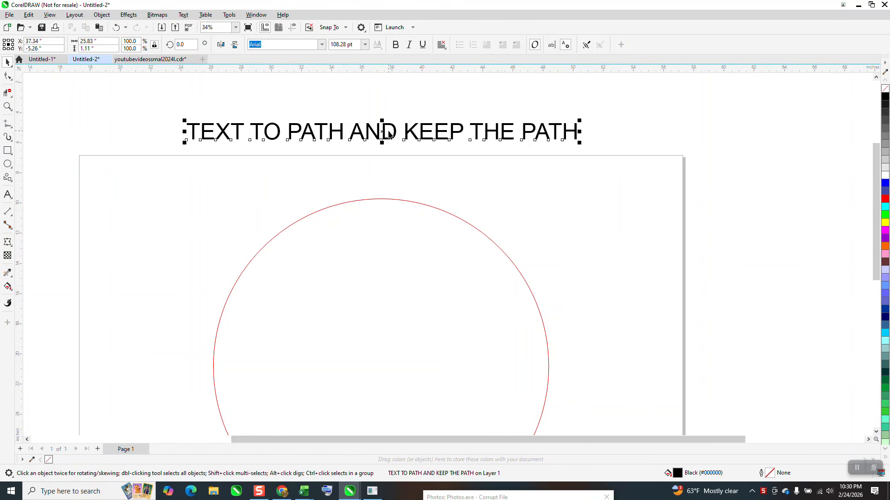
left_click(438, 226)
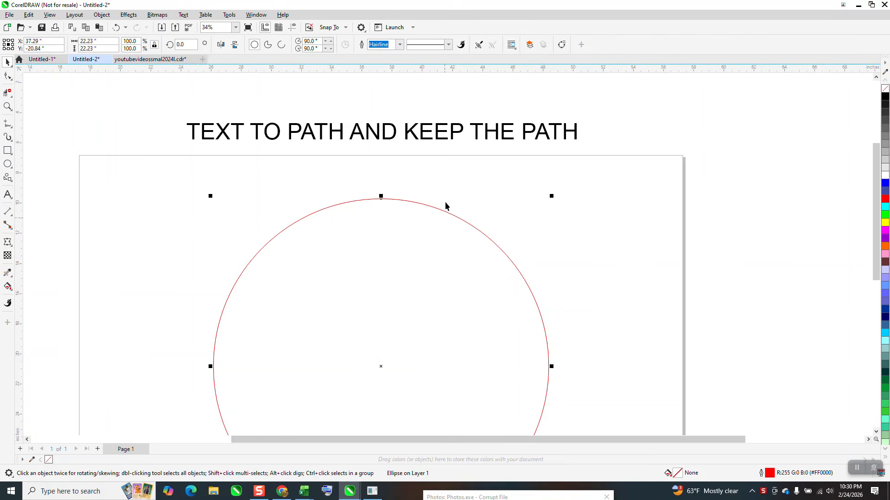
left_click(393, 139)
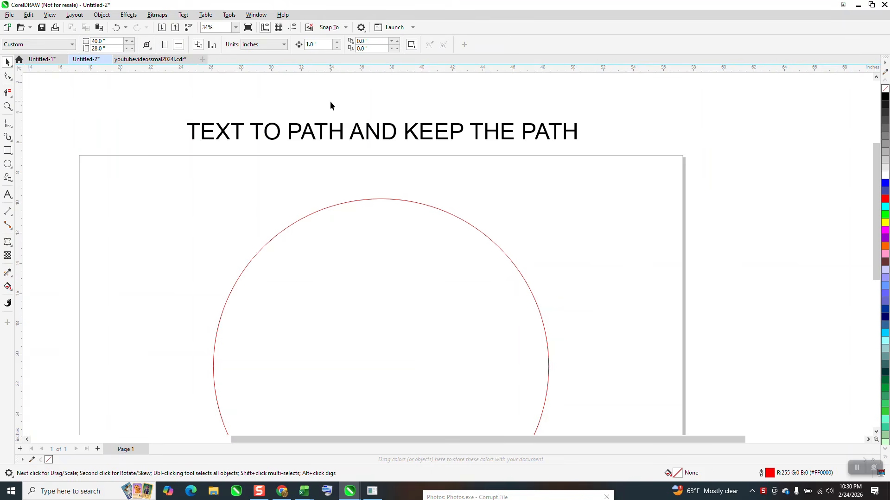
left_click(395, 135)
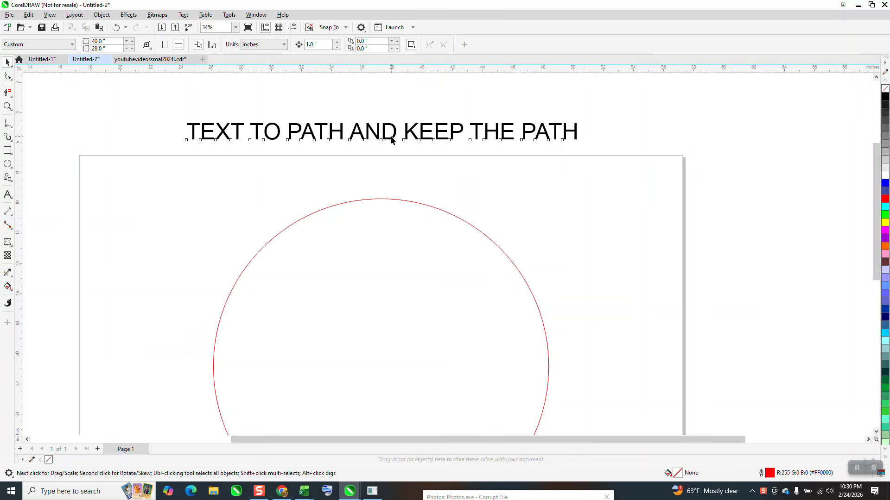
left_click(183, 16)
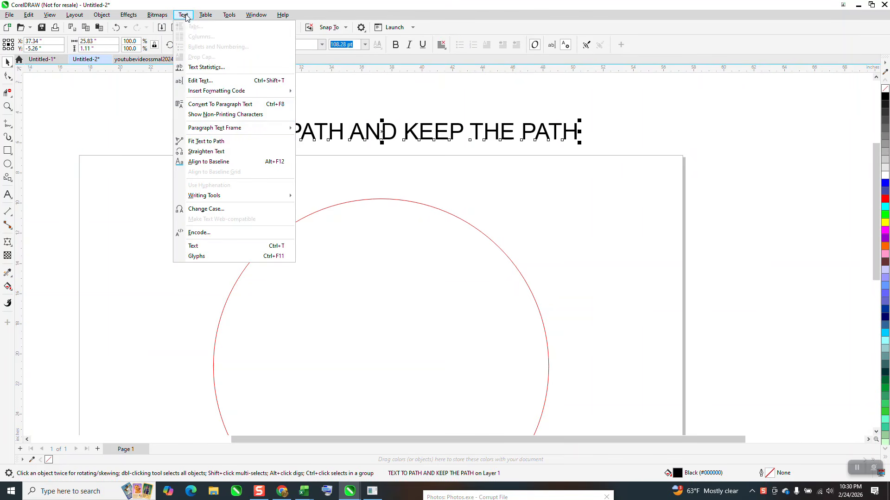
left_click(213, 144)
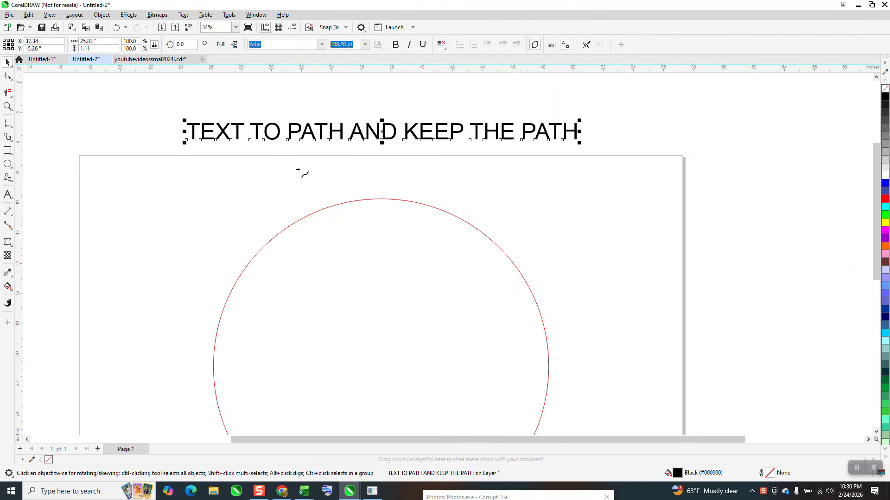
left_click(379, 197)
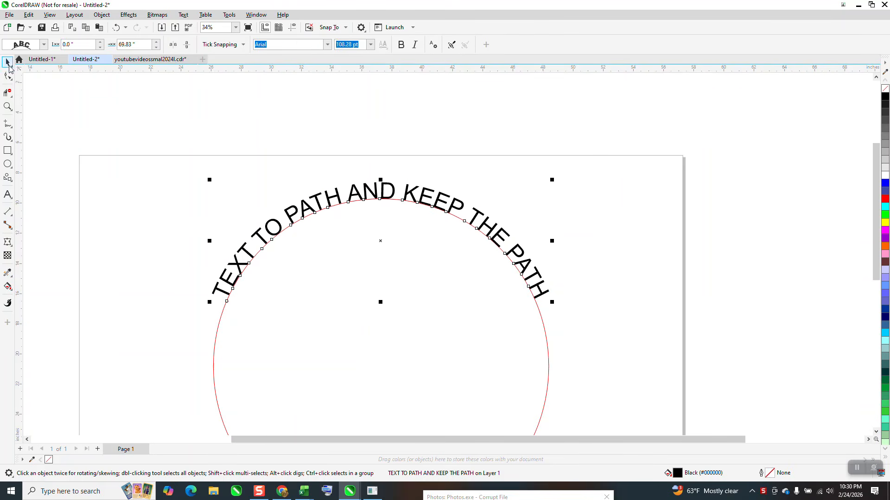
Step: Set the nudge distance to 20 inches and place a duplicate of the text and circle three nudges to the right of the original
scroll(234, 201, "down", 1)
scroll(357, 241, "down", 2)
left_click_drag(232, 183, 521, 391)
left_click(493, 344)
left_click(316, 44)
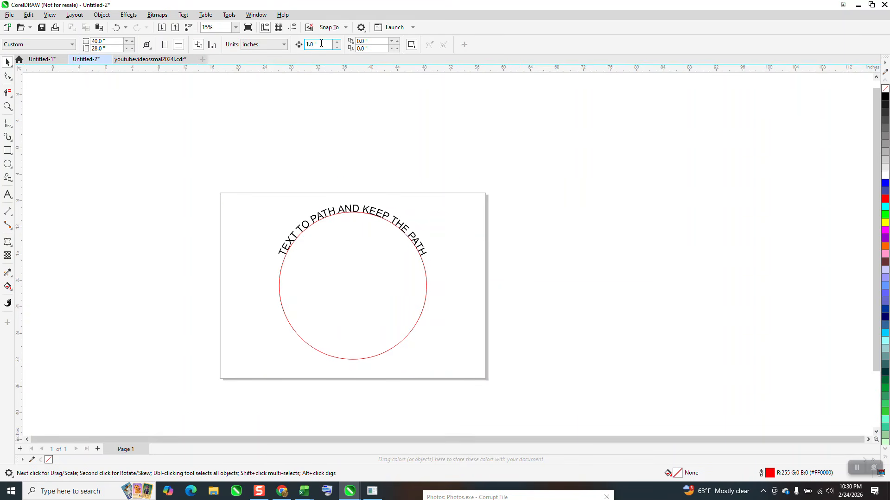
type("20")
left_click_drag(228, 170, 494, 359)
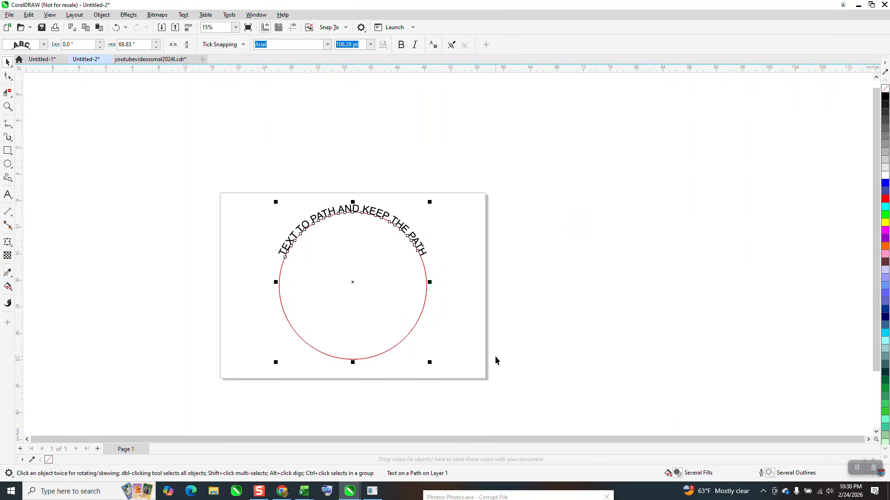
key("plus")
key("Right")
key("Right")
key("Right")
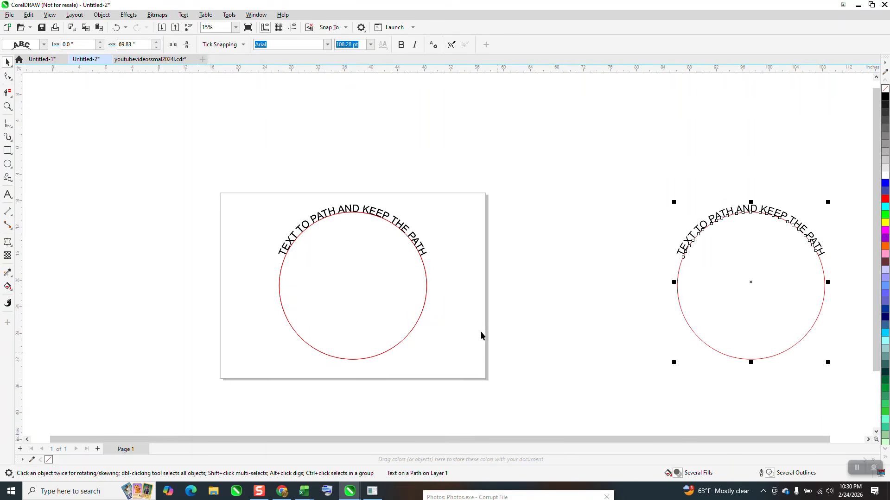
Step: Break the original curved text apart from its path and delete the red circle on the page
left_click(349, 280)
left_click(102, 17)
left_click(132, 227)
left_click(360, 279)
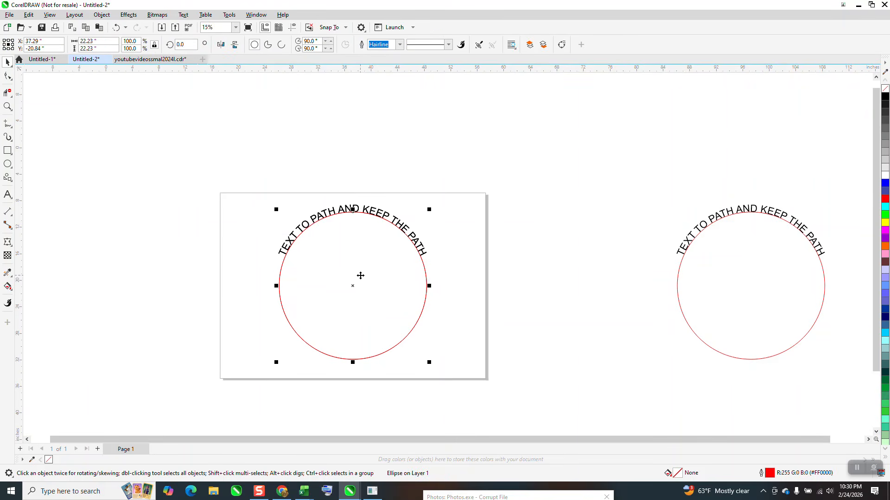
left_click(361, 274)
left_click(368, 274)
key("Delete")
Step: Try the Comic Sans MS and ConduitITC TT fonts on the curved text detached from its circle
left_click(382, 220)
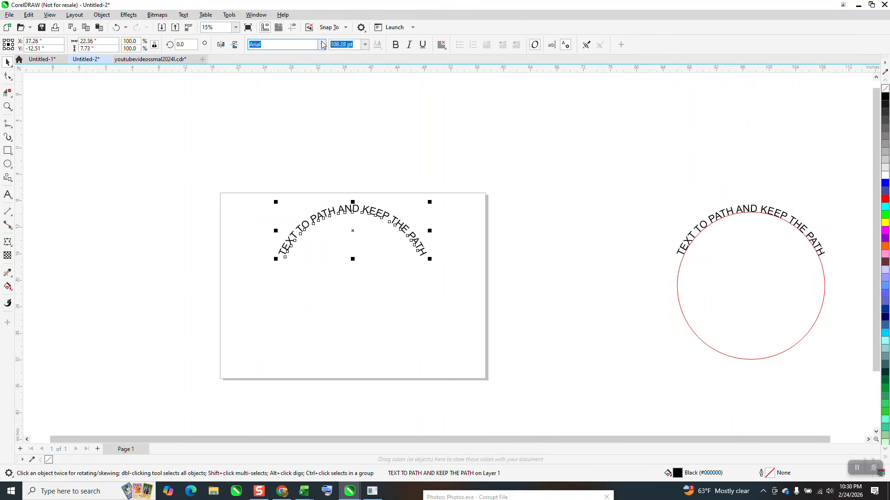
left_click(321, 44)
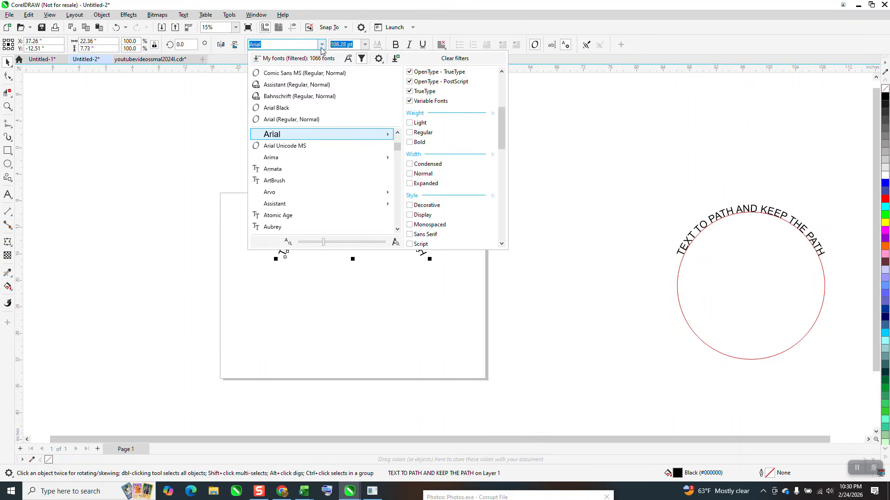
left_click(287, 74)
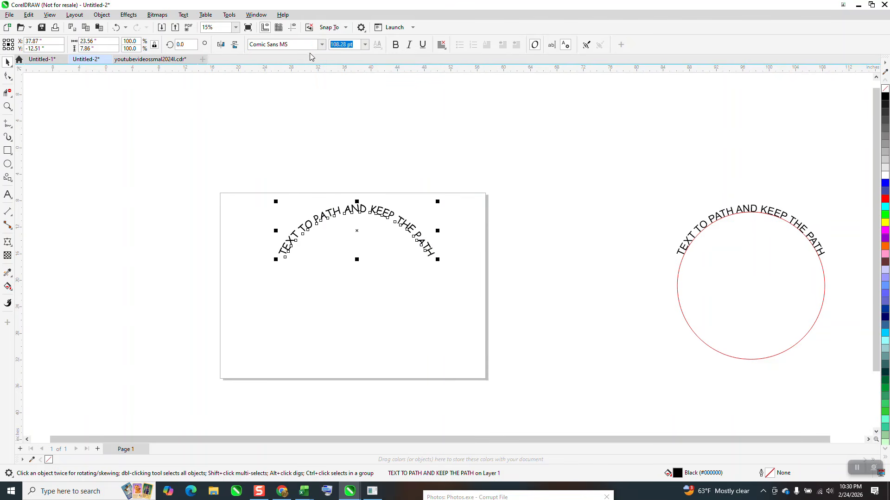
left_click(322, 45)
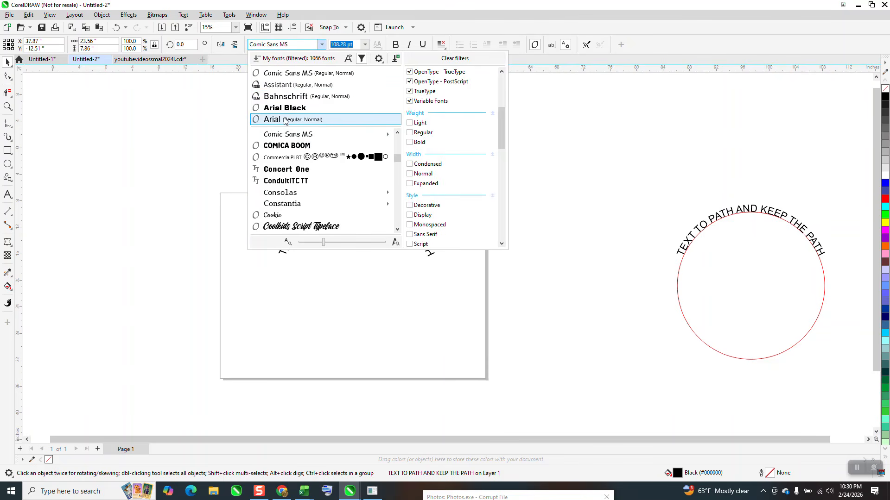
key("Escape")
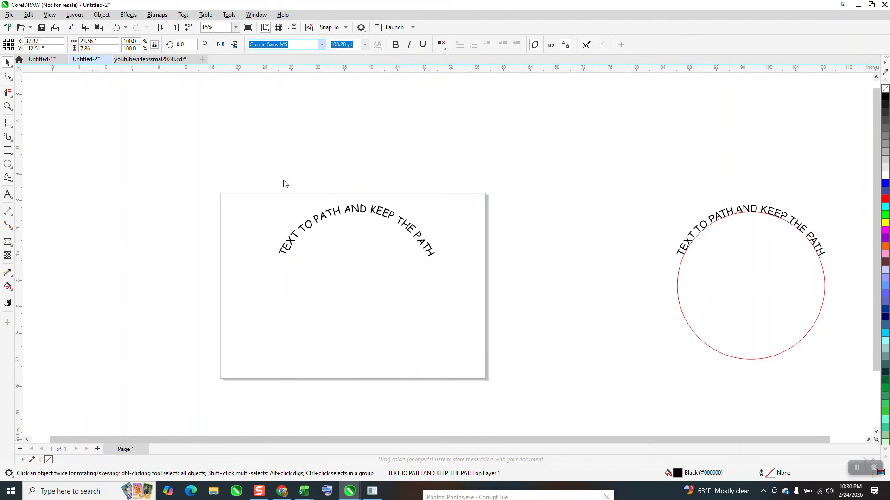
key("Down")
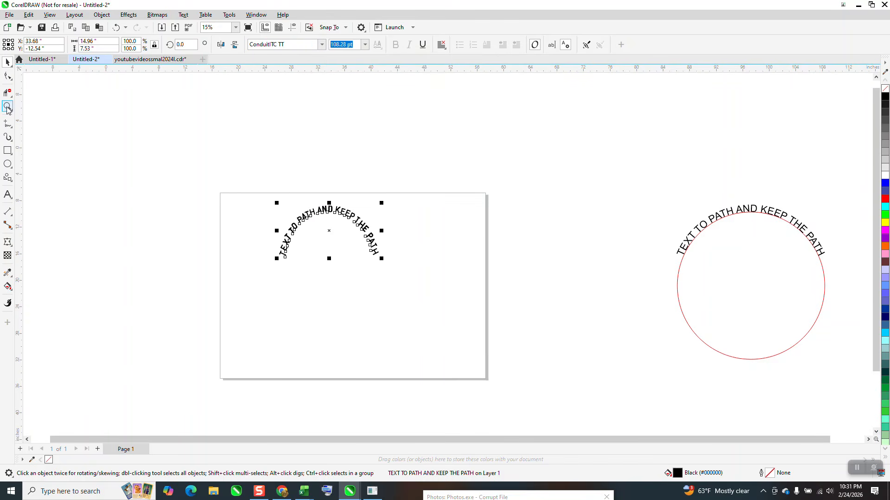
Step: Delete the detached curved text from the page
left_click(7, 107)
left_click_drag(234, 173, 465, 292)
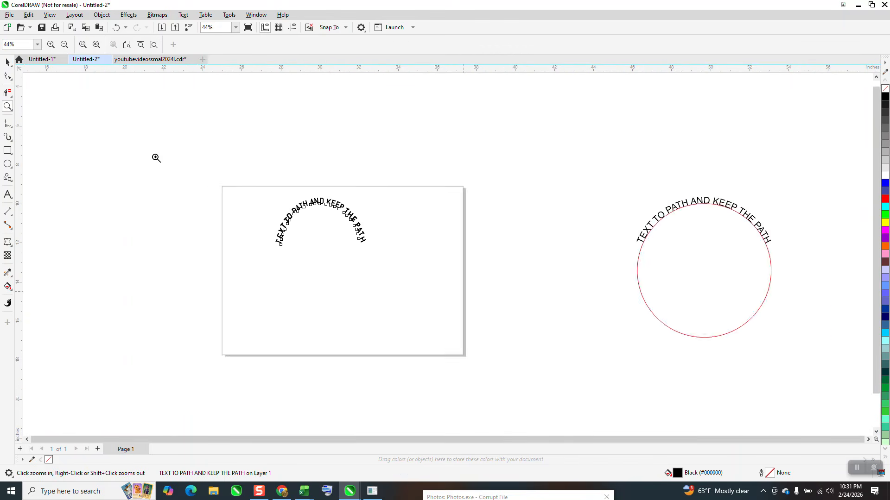
scroll(155, 158, "down", 1)
left_click(7, 61)
left_click_drag(219, 175, 490, 285)
key("Delete")
Step: Move the duplicated text and its red circle onto the page
left_click_drag(509, 170, 648, 305)
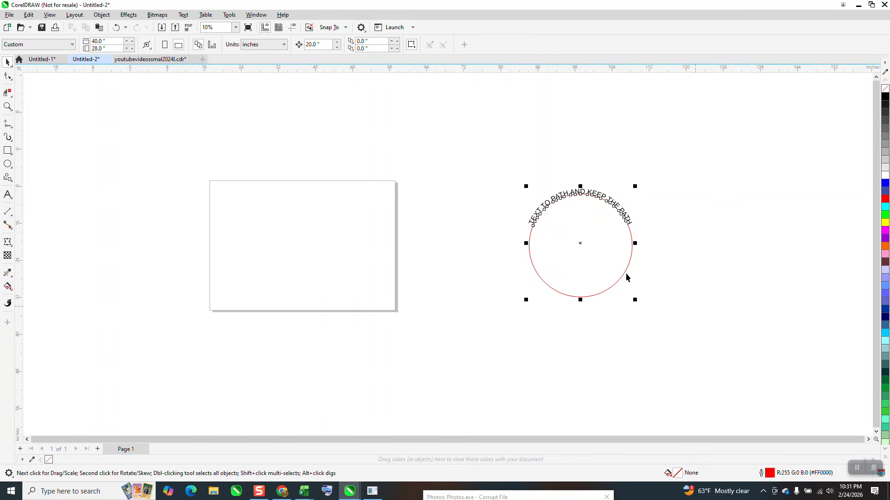
left_click_drag(580, 244, 310, 247)
left_click(397, 163)
Step: Remove the outline from the text-on-path group to hide the red circle while keeping the path
left_click(325, 252)
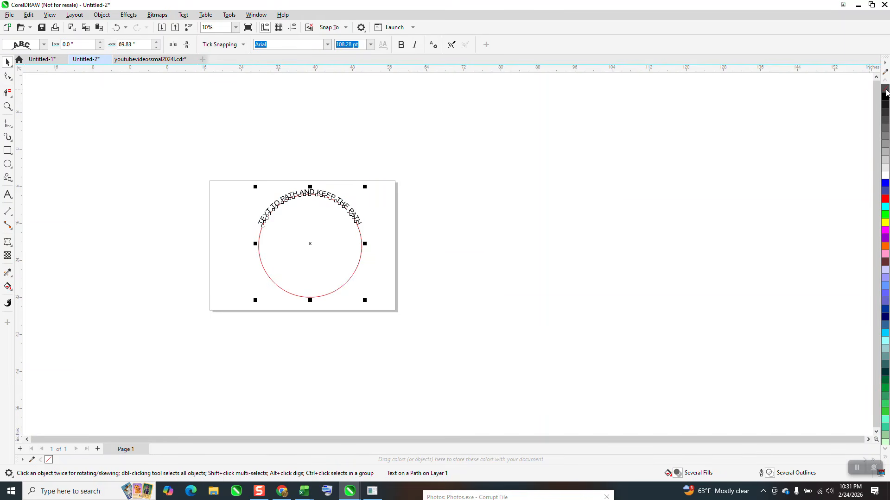
right_click(885, 89)
left_click(510, 229)
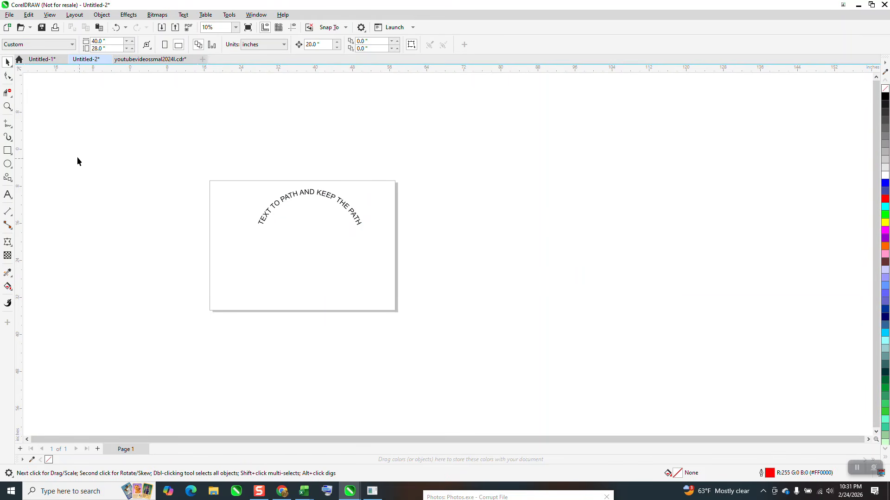
Step: Shift the curved text together with its hidden path slightly to the left on the page
left_click(8, 106)
left_click_drag(196, 169, 441, 312)
key("space")
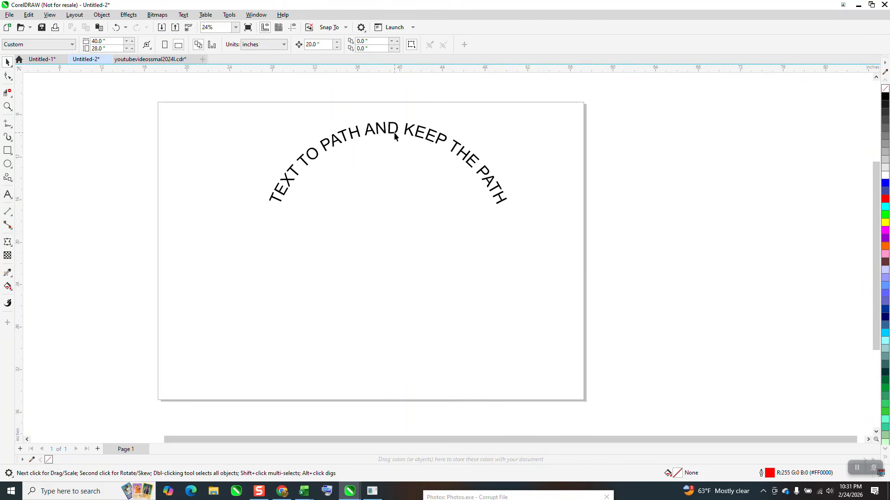
left_click(384, 142)
left_click_drag(383, 141, 384, 138)
Step: Check the hidden circle path in Wireframe view, and return to Enhanced view
left_click(50, 14)
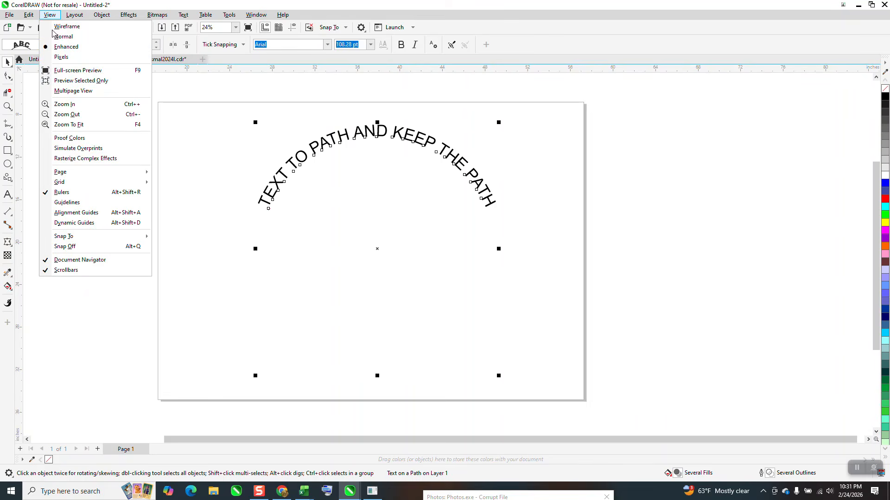
mouse_move(31, 10)
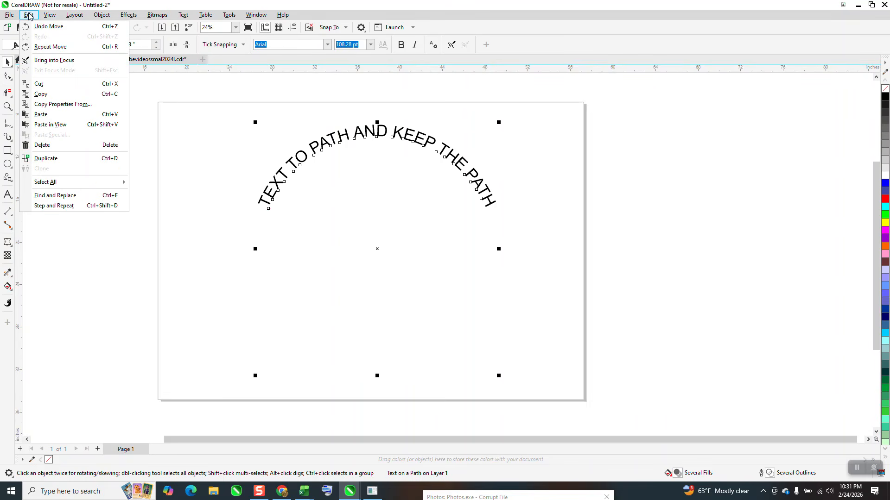
left_click(60, 28)
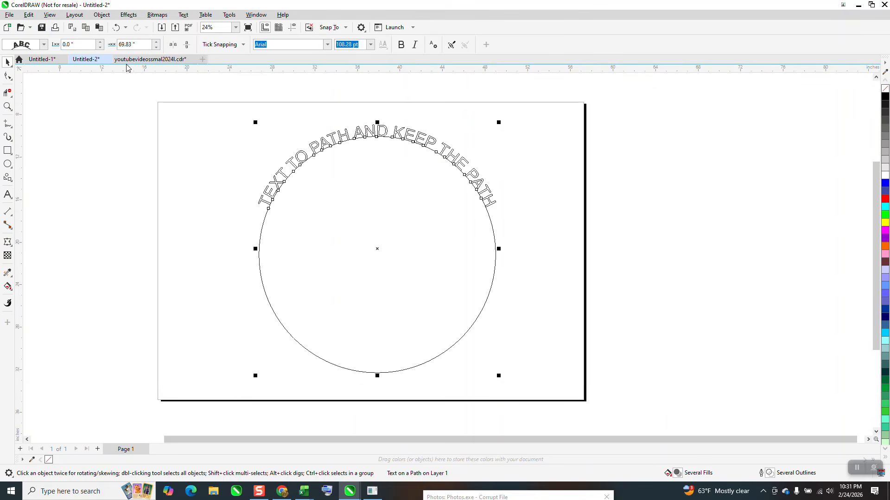
left_click(50, 14)
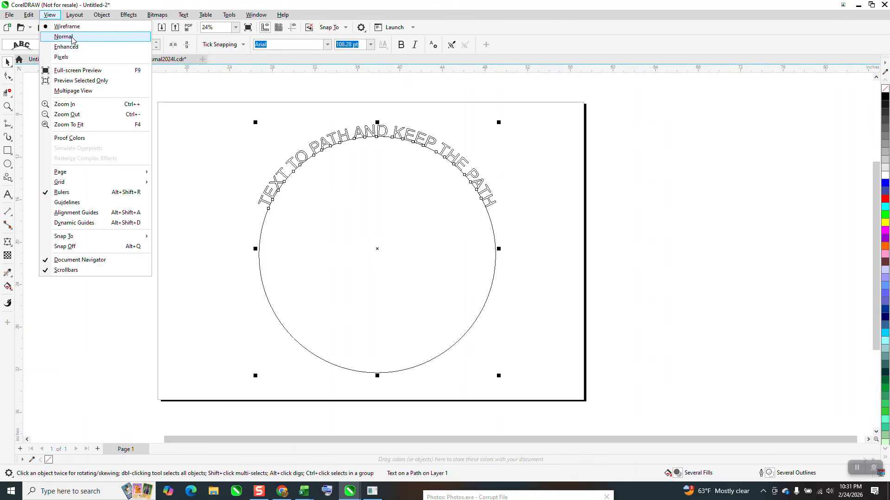
left_click(72, 47)
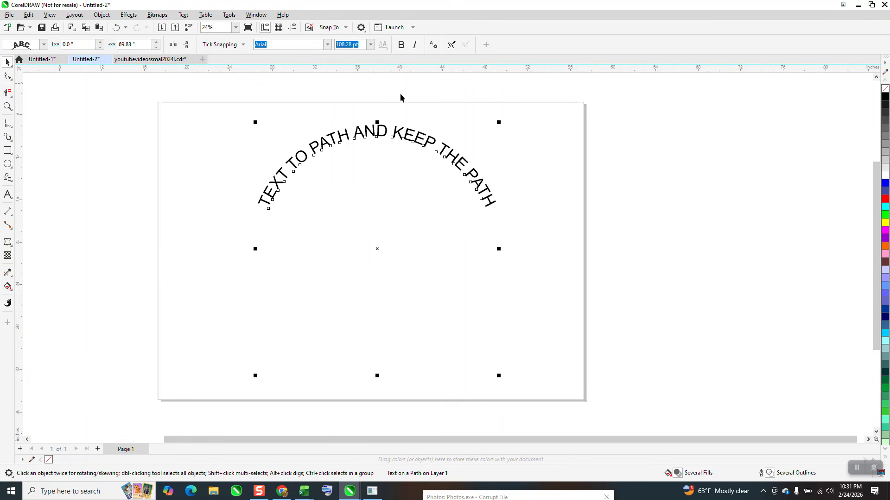
Step: Change the font of the text on the hidden path to ConduitITC TT
left_click(399, 113)
left_click(401, 133)
left_click(327, 45)
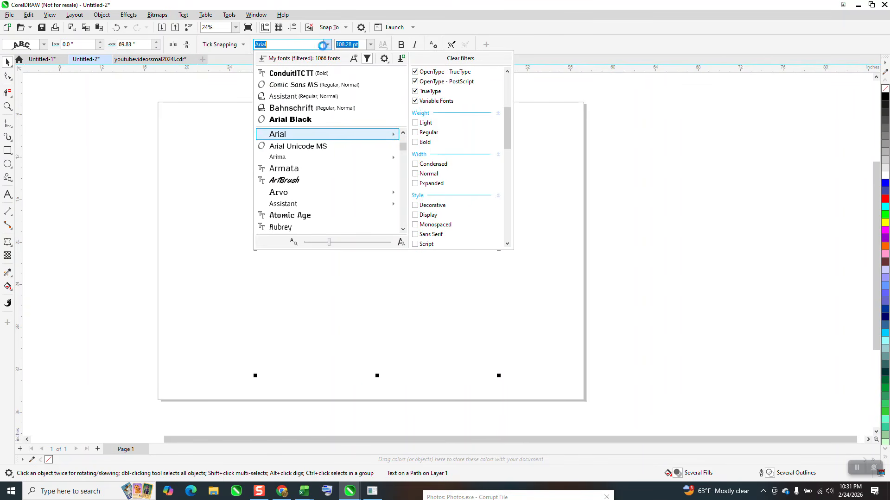
left_click(292, 73)
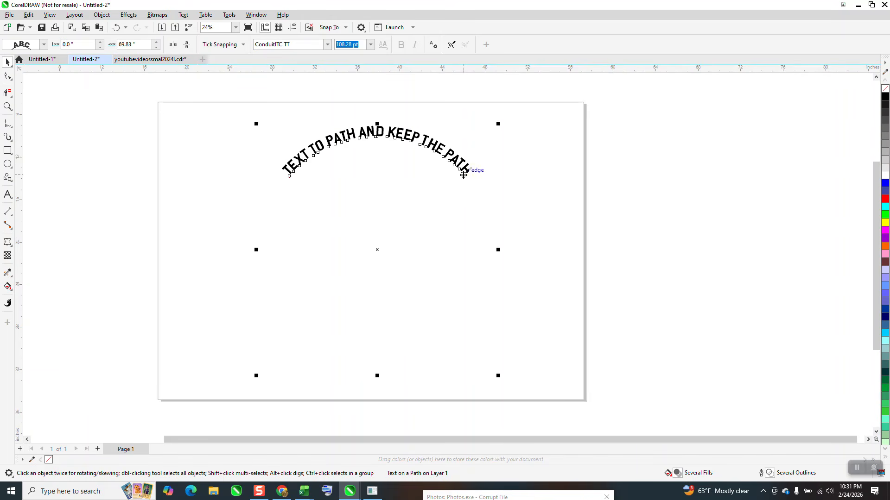
Step: Try the Coolkids Script Typeface font on the curved text
left_click(324, 46)
left_click(327, 45)
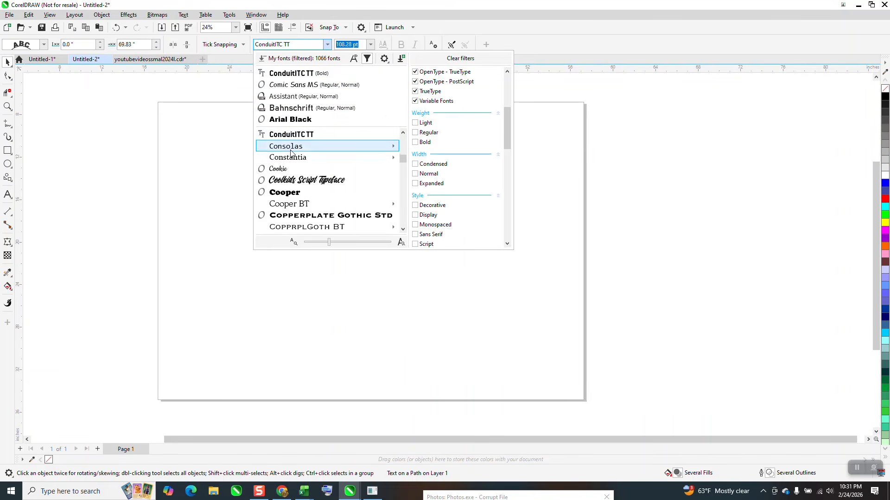
left_click(291, 180)
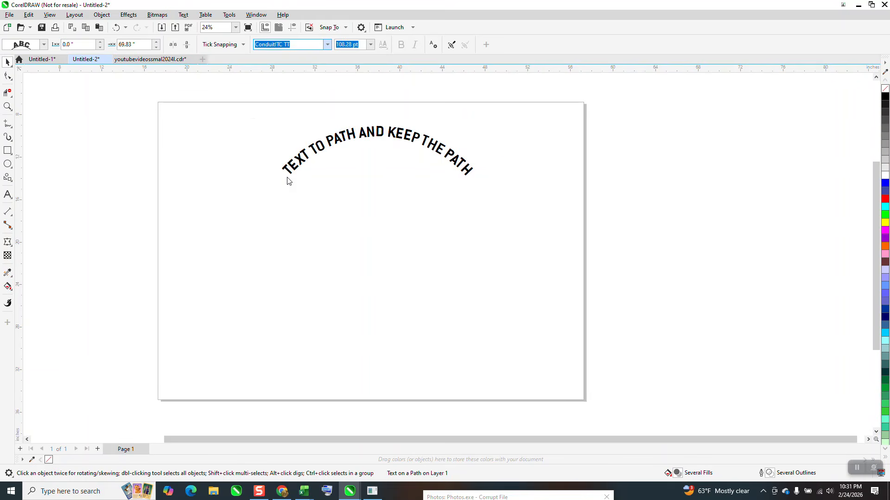
left_click(477, 75)
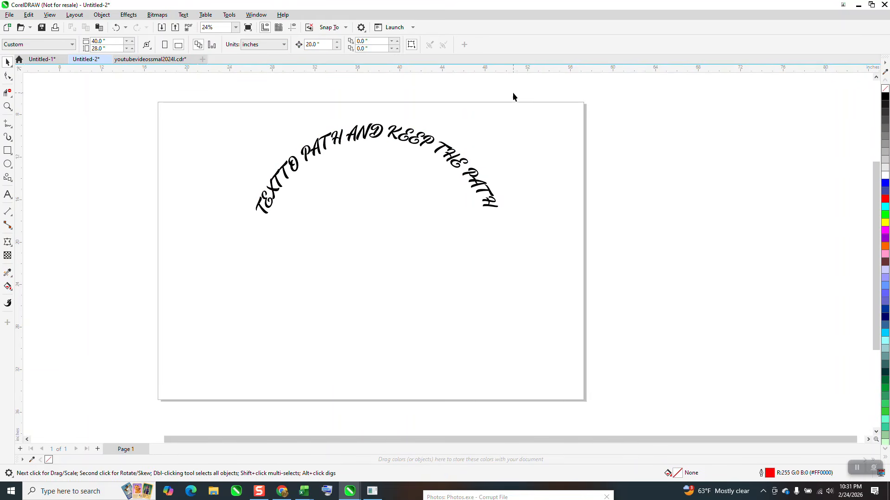
Step: Undo the last font change on the curved text
left_click(284, 44)
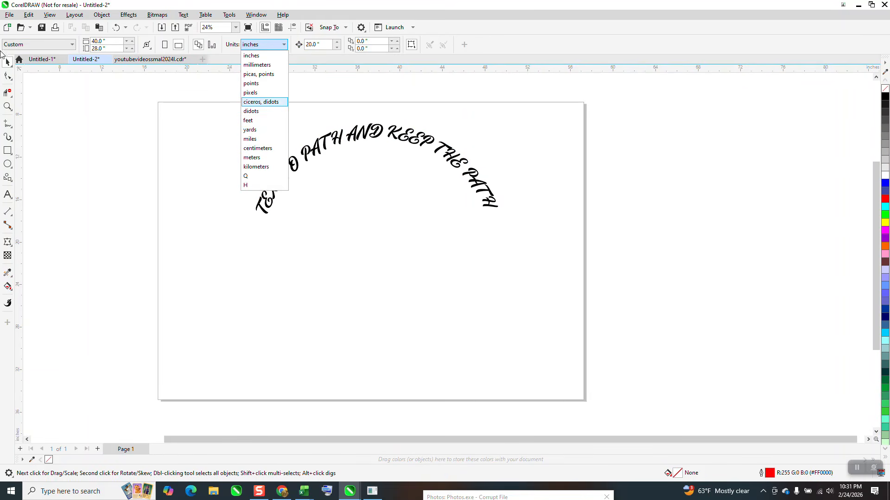
left_click(8, 62)
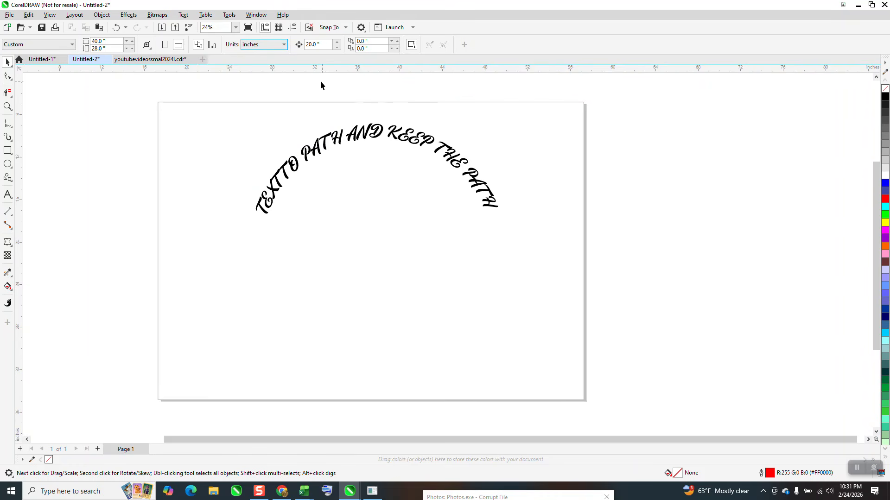
left_click(115, 29)
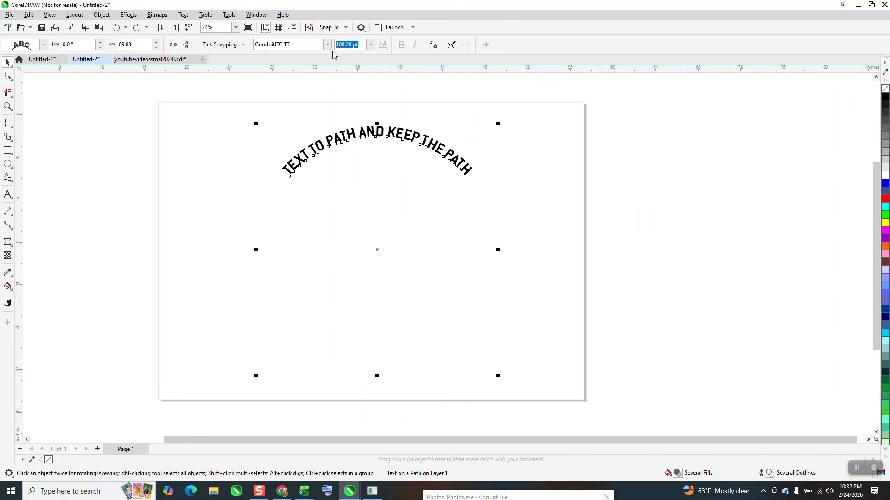
Step: Change the font of the text on the hidden path to Cooper Black
left_click(301, 44)
left_click(327, 44)
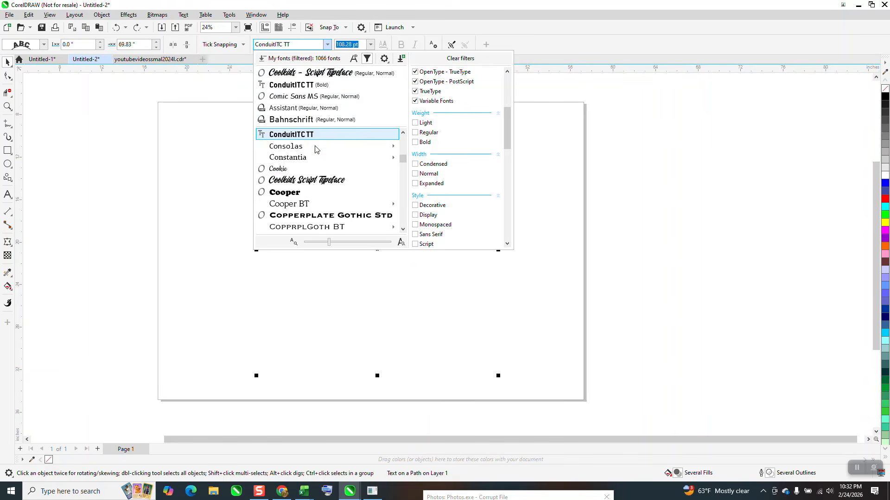
left_click(301, 192)
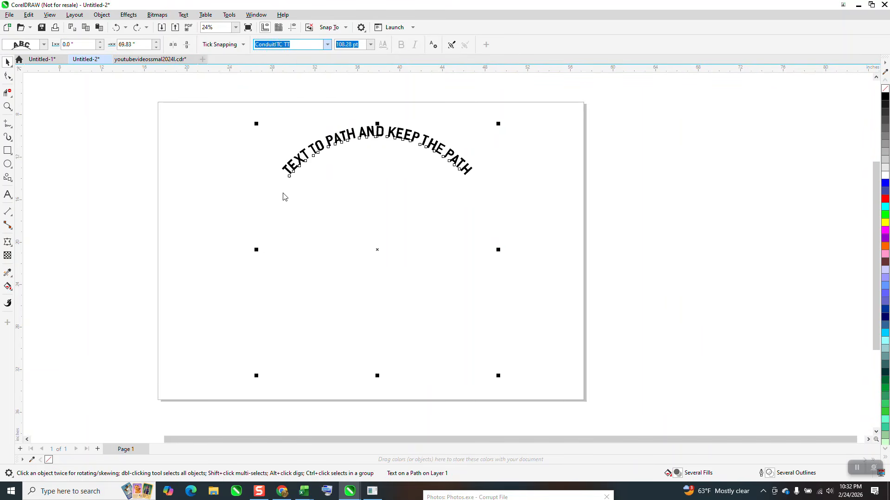
left_click(217, 204)
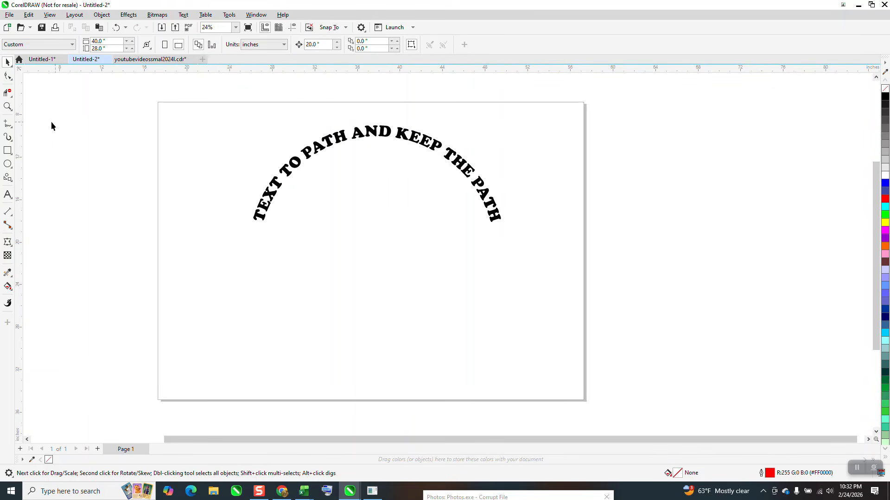
Step: Give the curved text's circle path a black outline to reveal it, and remove the outline again
left_click(8, 107)
left_click_drag(197, 103, 577, 270)
scroll(572, 230, "down", 3)
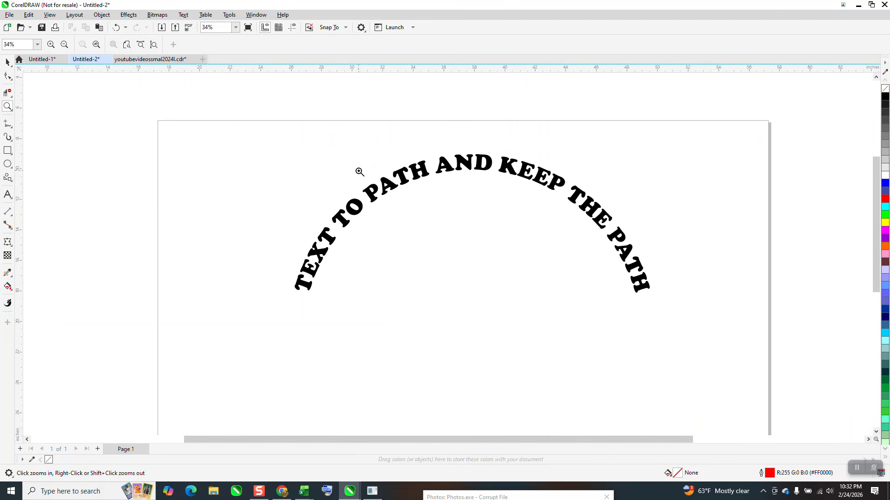
left_click_drag(299, 135, 748, 353)
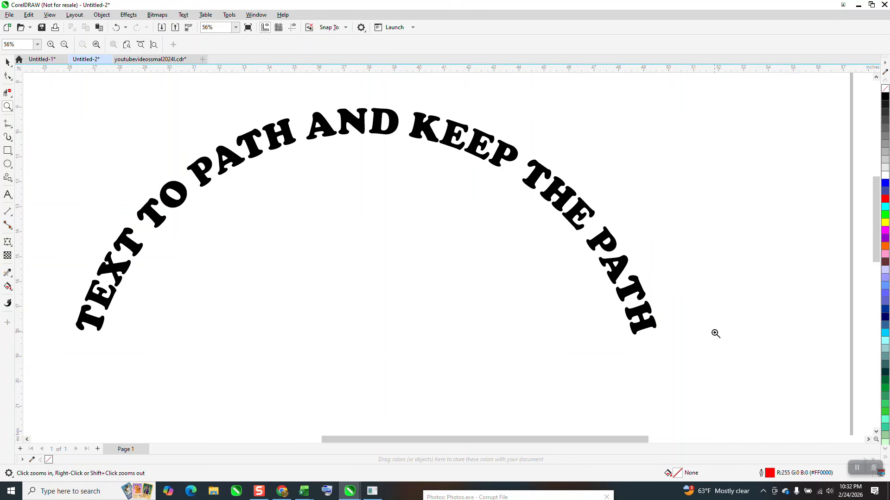
left_click(7, 61)
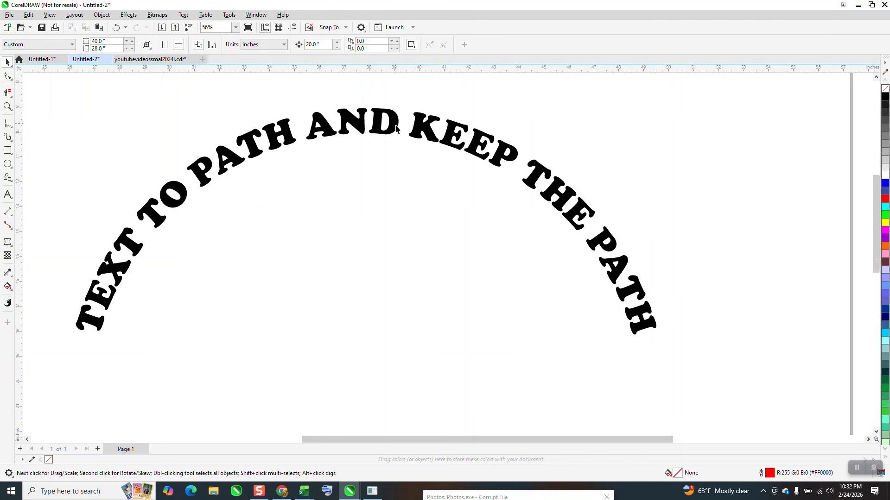
scroll(398, 130, "down", 2)
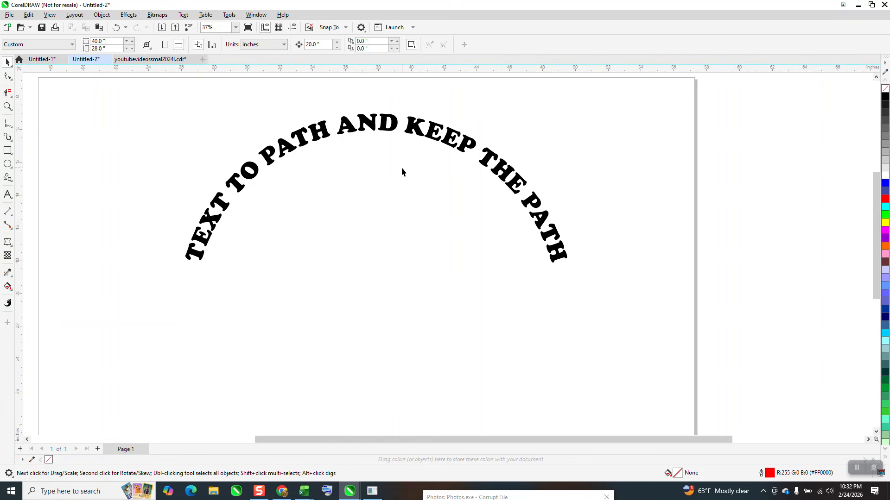
left_click(408, 191)
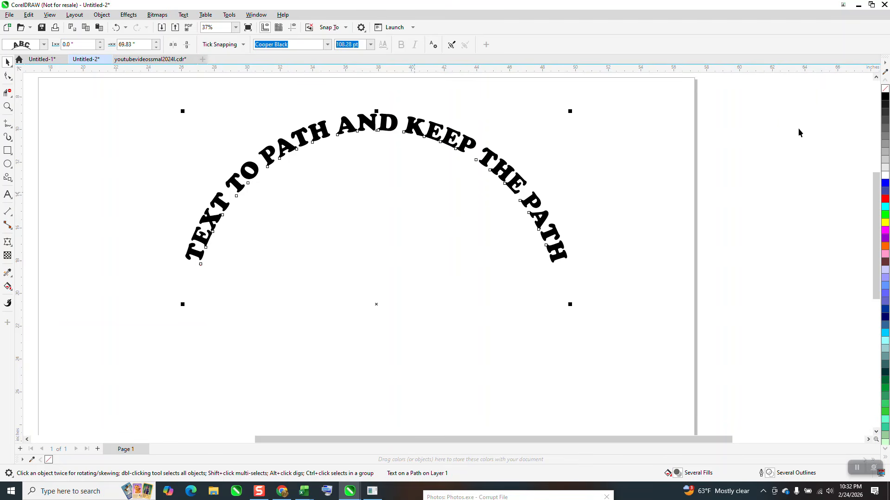
right_click(885, 96)
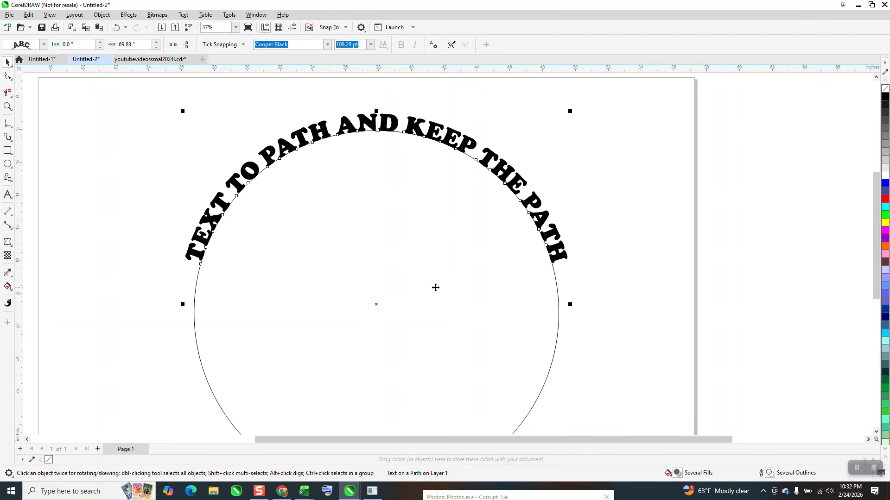
right_click(885, 88)
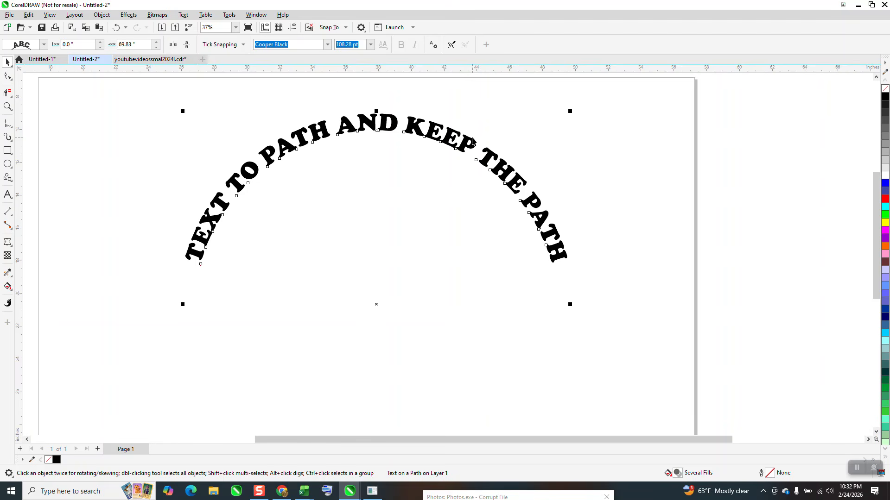
Step: Duplicate the curved text with its path and move the copy 40 inches to the right of the original
scroll(317, 180, "down", 4)
scroll(272, 182, "down", 2)
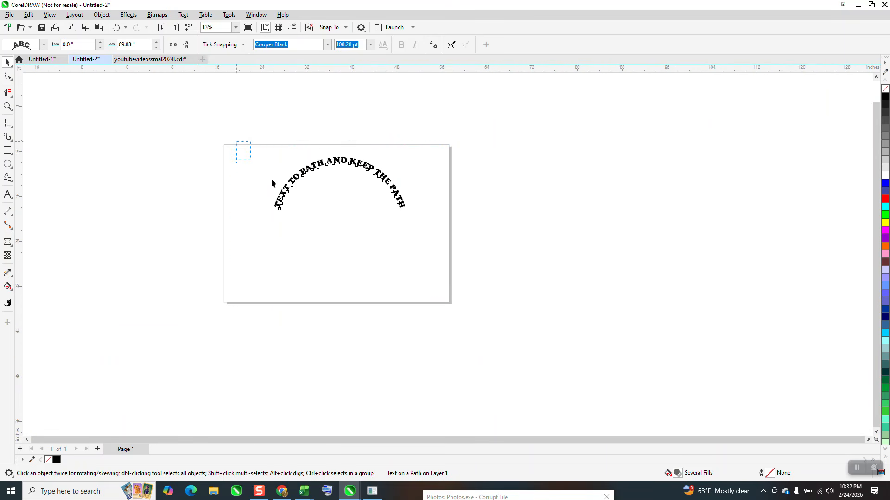
left_click_drag(467, 296, 468, 295)
key("plus")
key("Right")
key("Right")
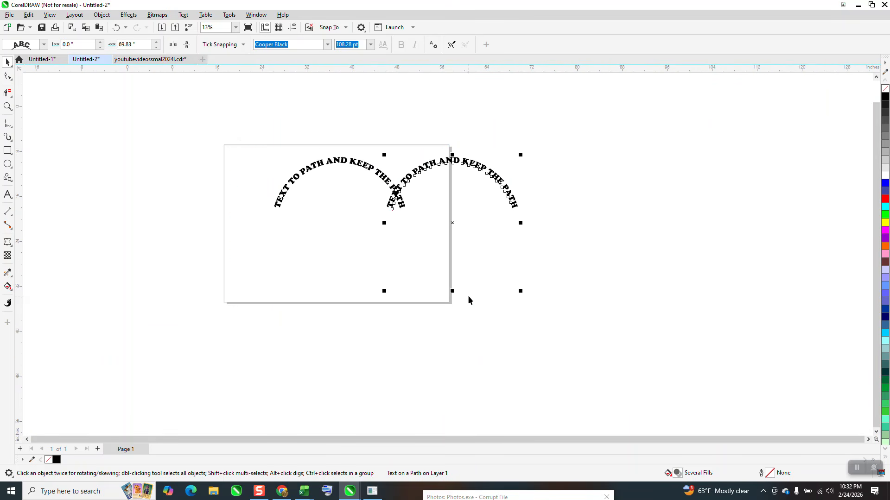
Step: Change the font of the original curved text on the page to ConduitITC TT
left_click(361, 171)
left_click(327, 44)
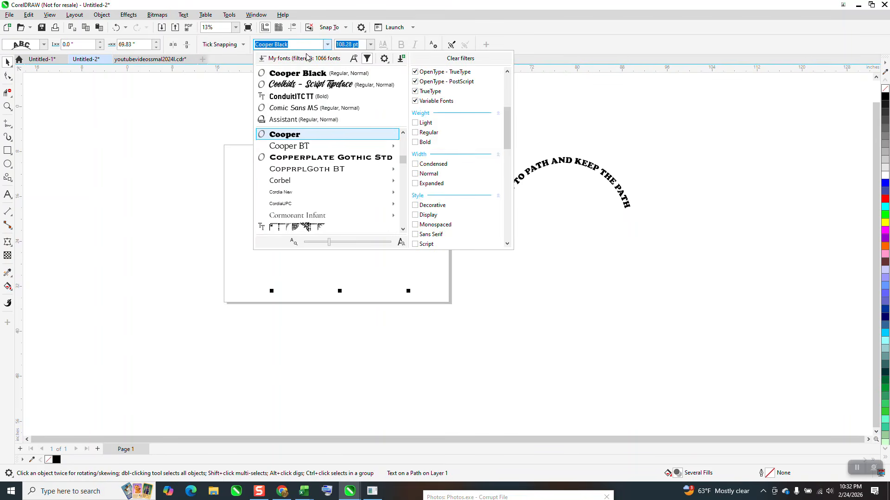
left_click(290, 96)
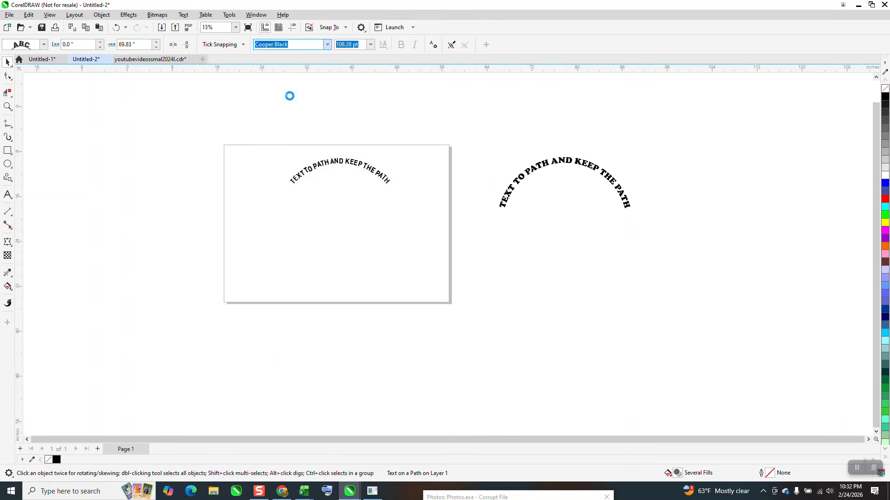
Step: Examine the original curved text and its Cooper Black copy up close
left_click(7, 107)
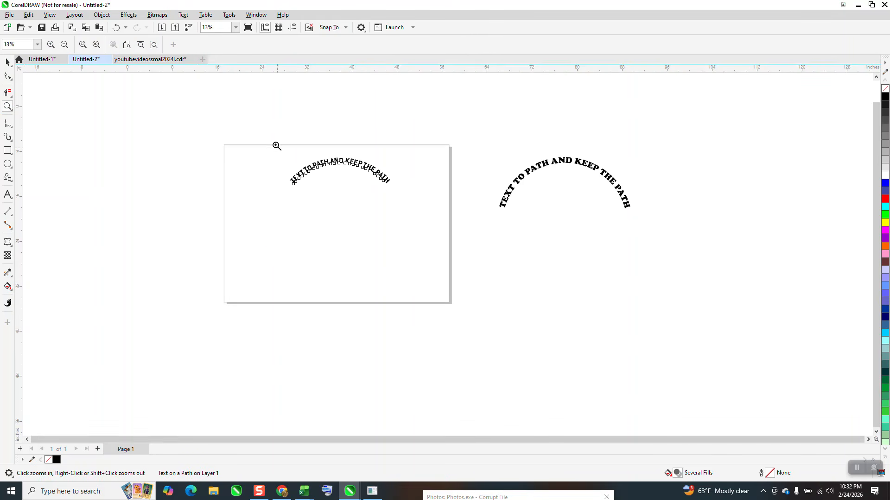
left_click_drag(270, 140, 514, 264)
scroll(388, 185, "down", 2)
scroll(384, 170, "down", 3)
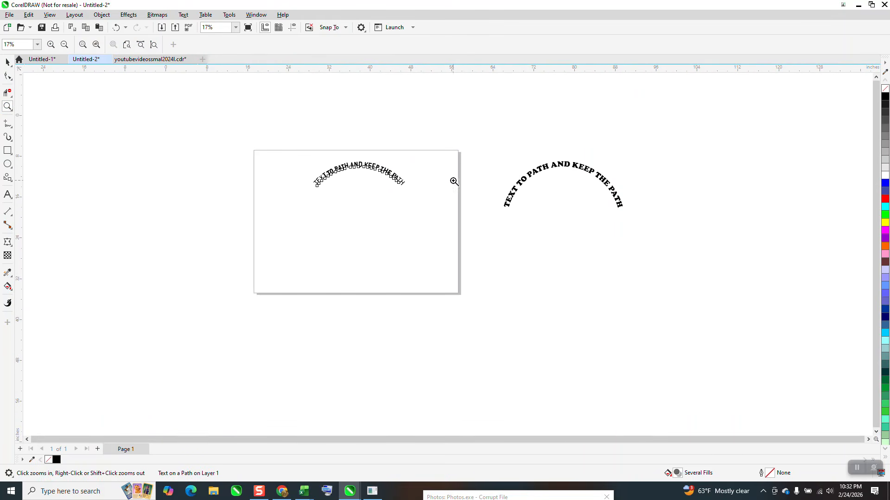
left_click_drag(500, 149, 653, 227)
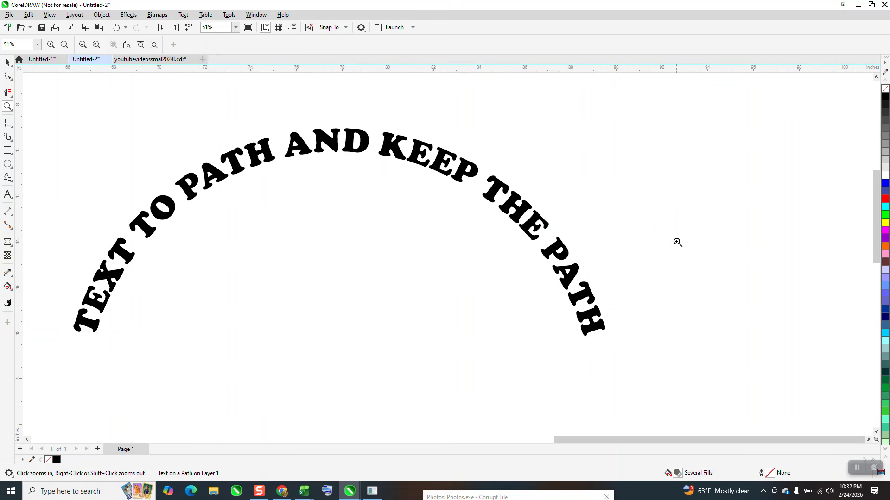